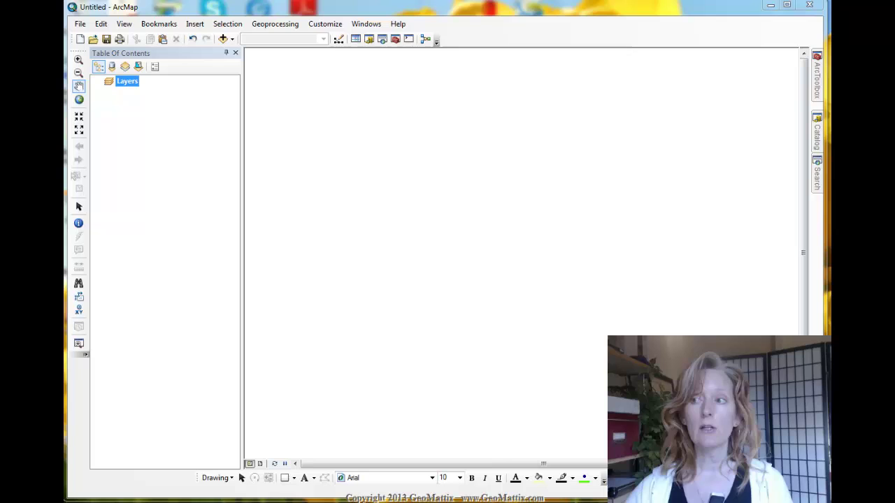
Step: Check that ArcMap's Layers data frame has no coordinate system yet
right_click(126, 88)
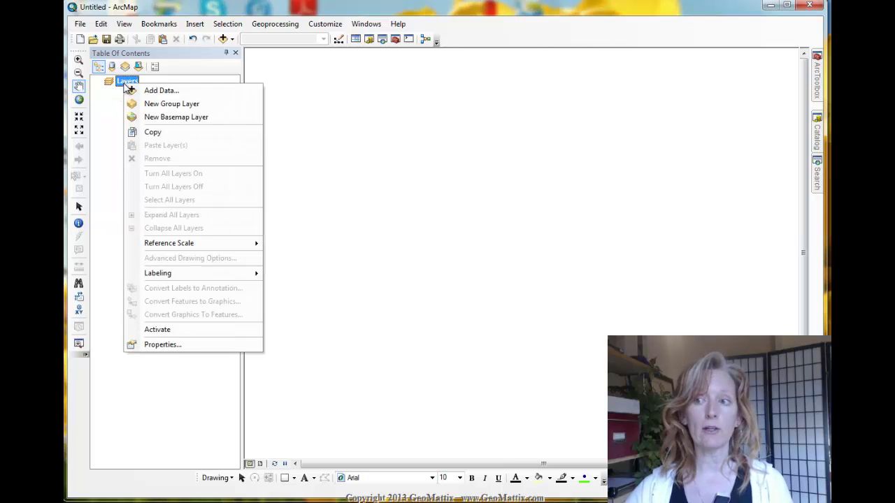
click(174, 349)
drag(327, 258, 389, 260)
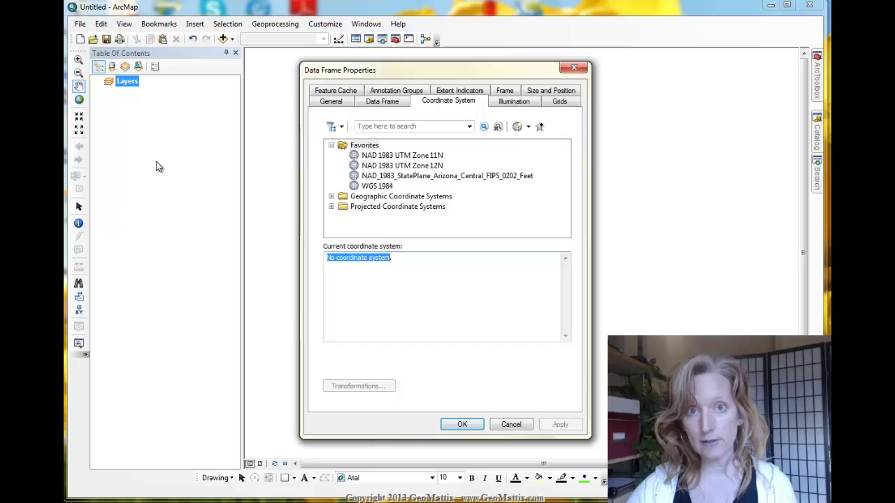
click(509, 425)
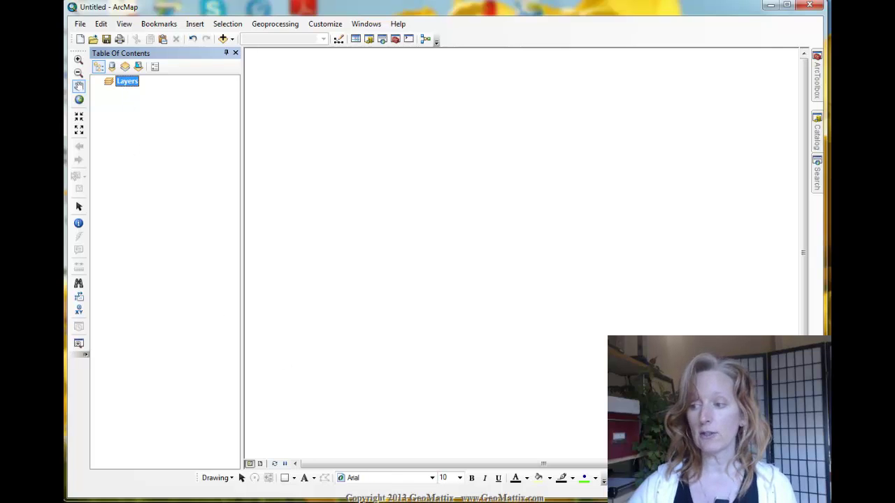
Step: In ArcCatalog, confirm in World_Countries.shp's properties that it uses GCS_WGS_1984
key(alt+Tab)
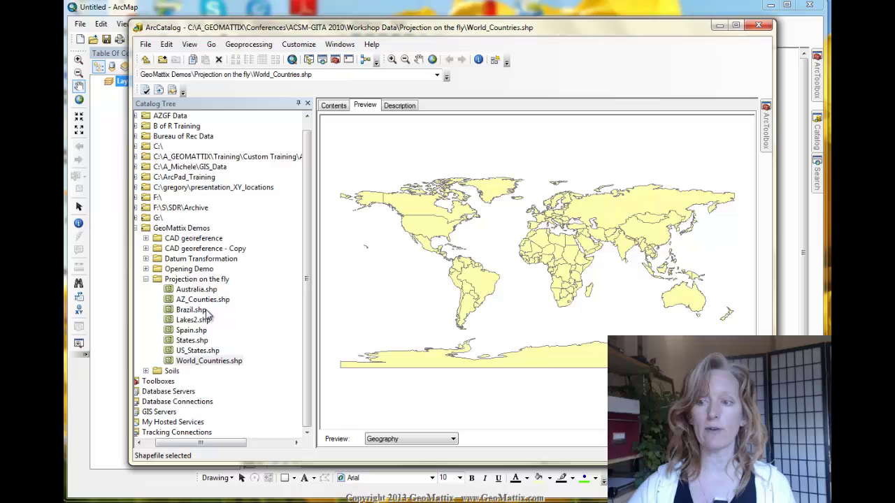
right_click(191, 364)
click(227, 469)
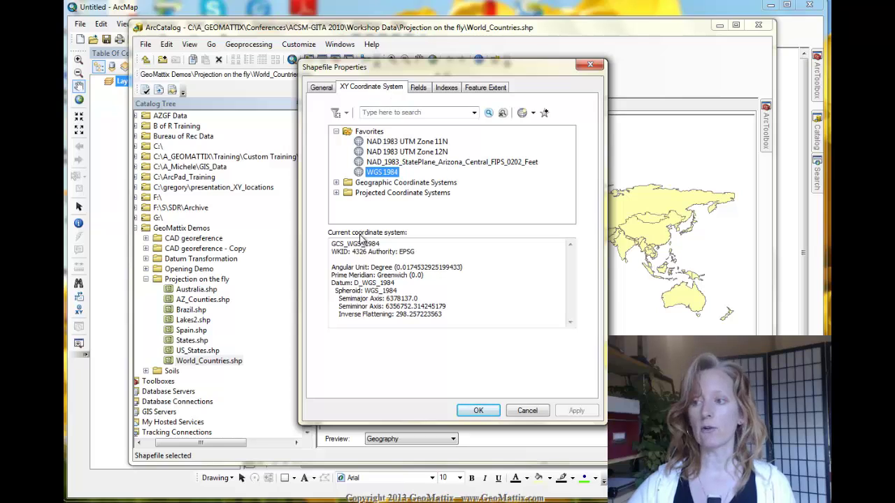
drag(332, 243, 389, 243)
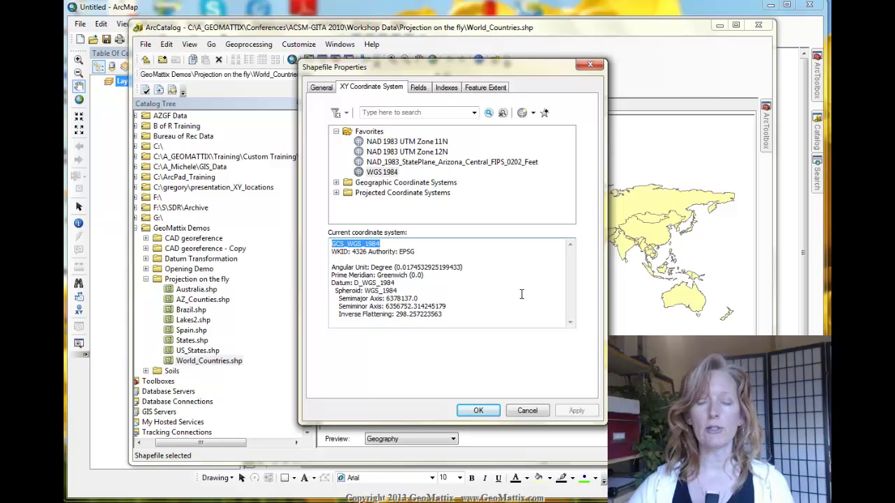
click(478, 410)
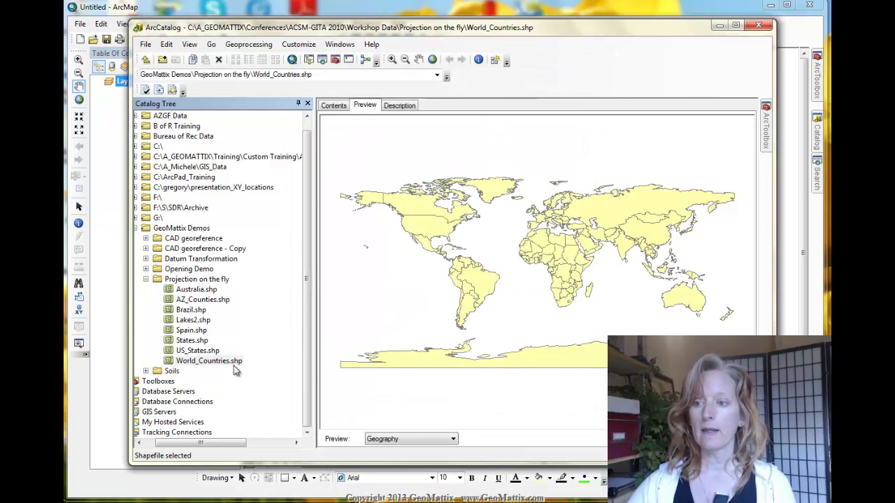
Step: Preview States.shp and verify its World_Gall_Stereographic projection on GCS_WGS_1984
click(187, 341)
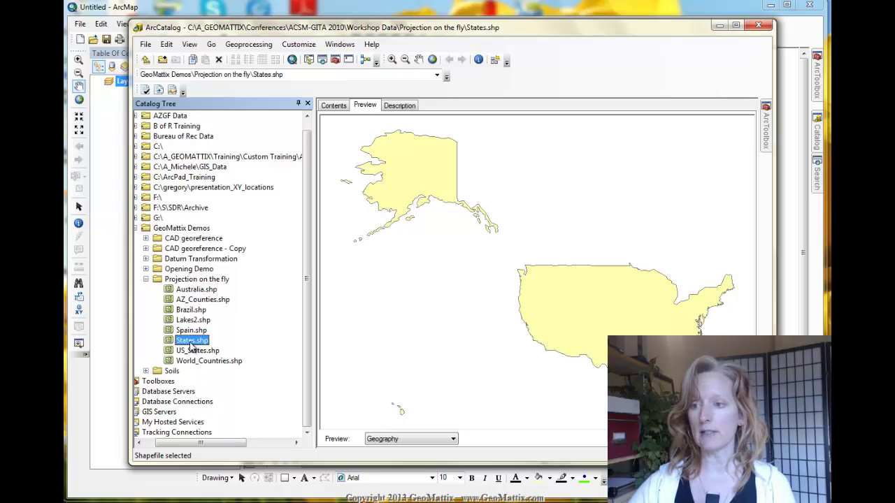
right_click(191, 344)
click(217, 445)
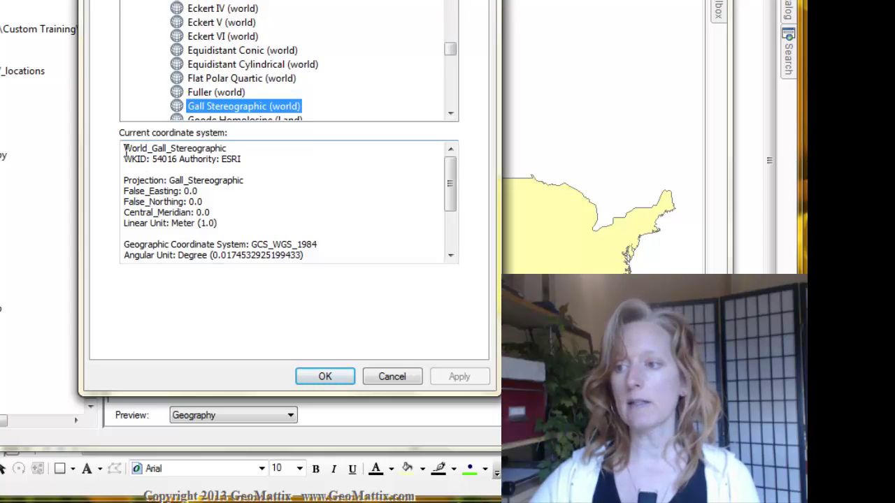
drag(125, 150, 238, 151)
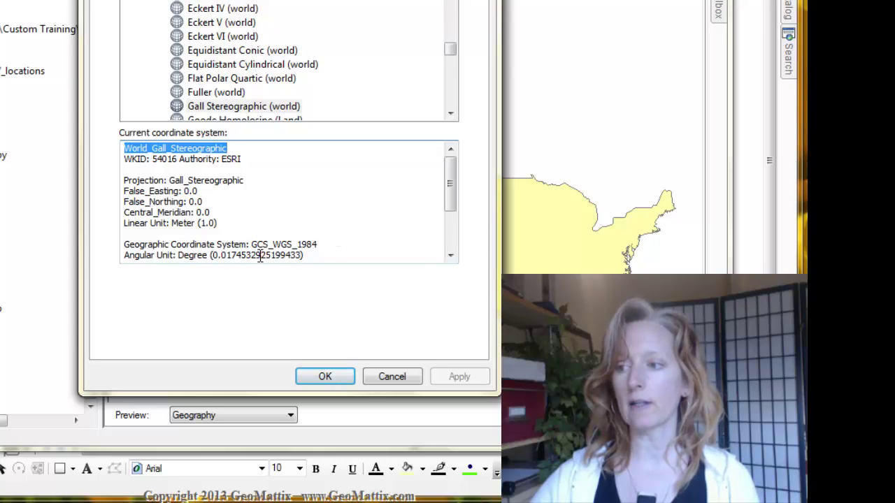
drag(249, 244, 340, 237)
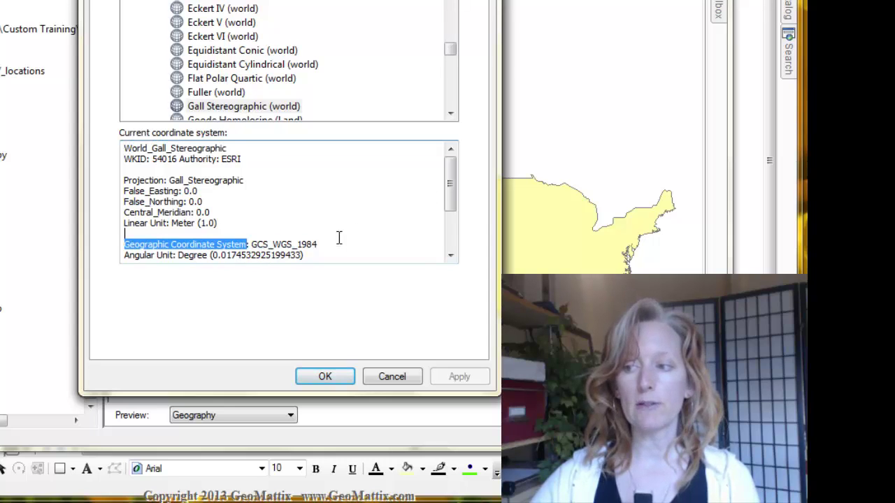
click(268, 242)
drag(268, 242, 336, 247)
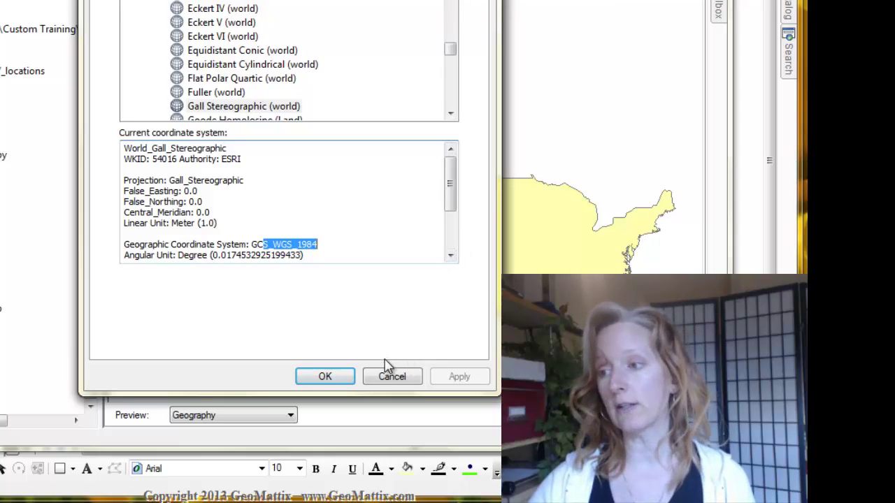
click(325, 377)
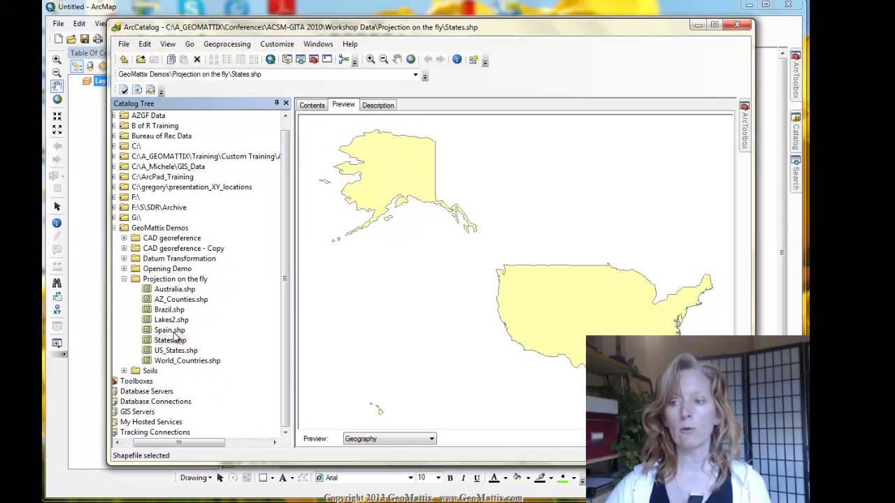
Step: Preview Spain.shp and verify its World_Eckert_II projection on GCS_WGS_1984
click(168, 330)
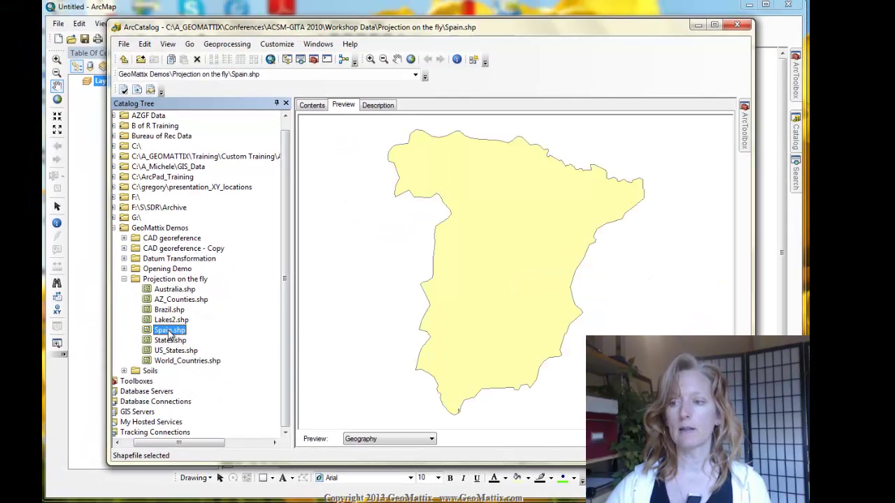
right_click(169, 332)
click(197, 433)
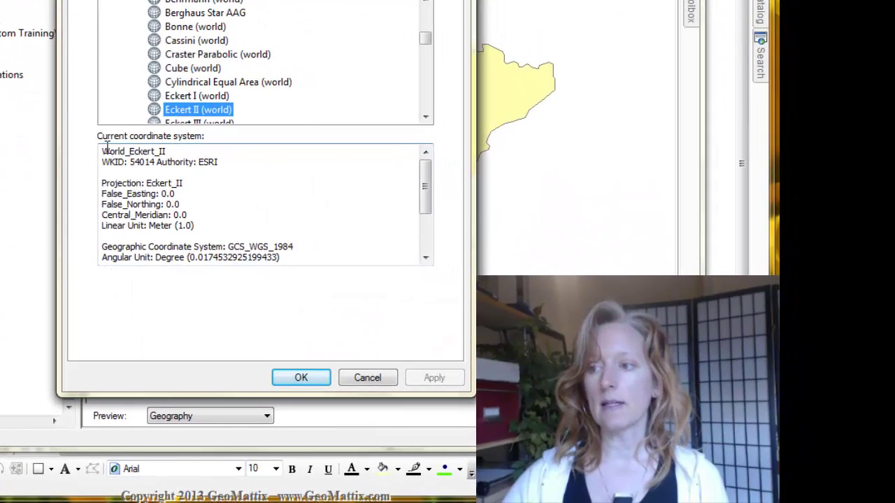
drag(102, 151, 174, 152)
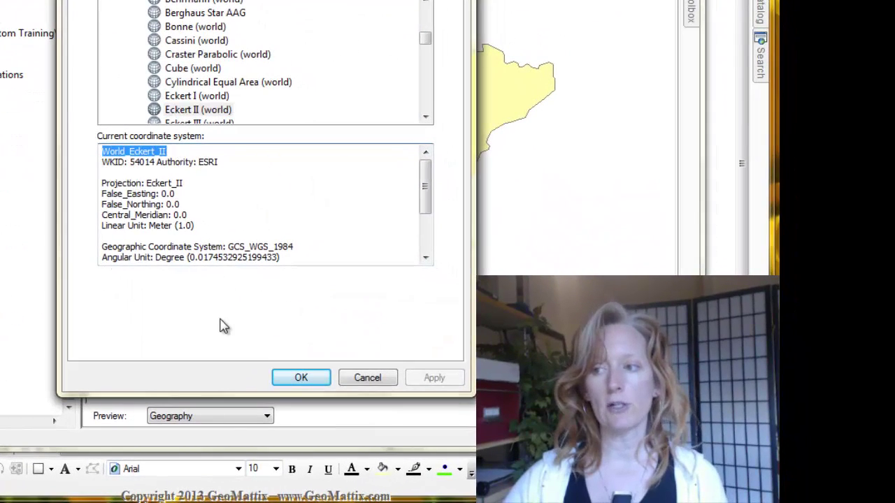
drag(427, 193, 429, 229)
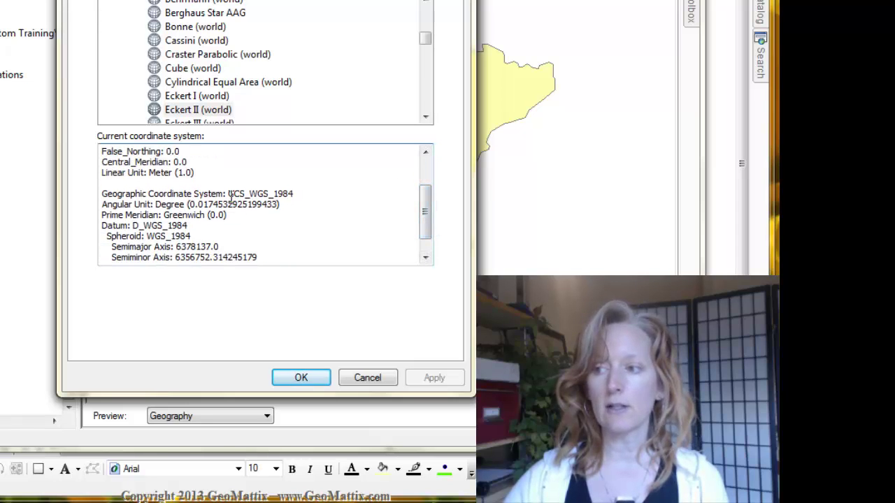
drag(230, 195, 307, 194)
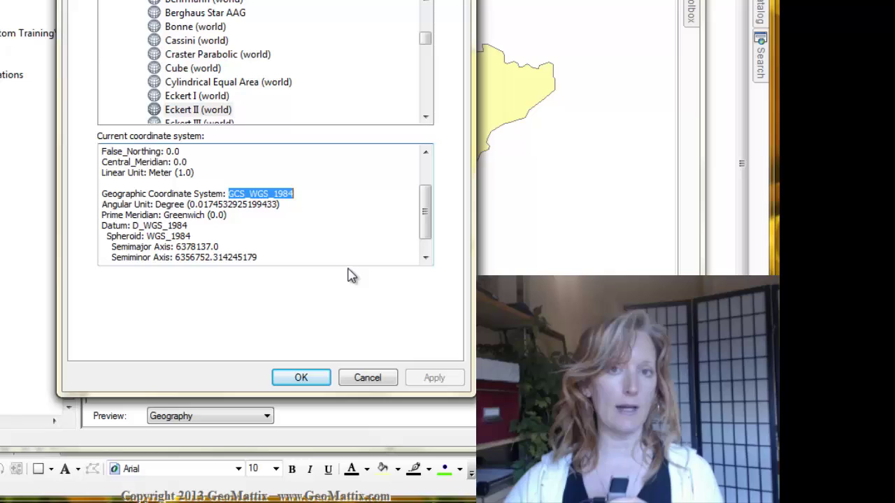
click(305, 381)
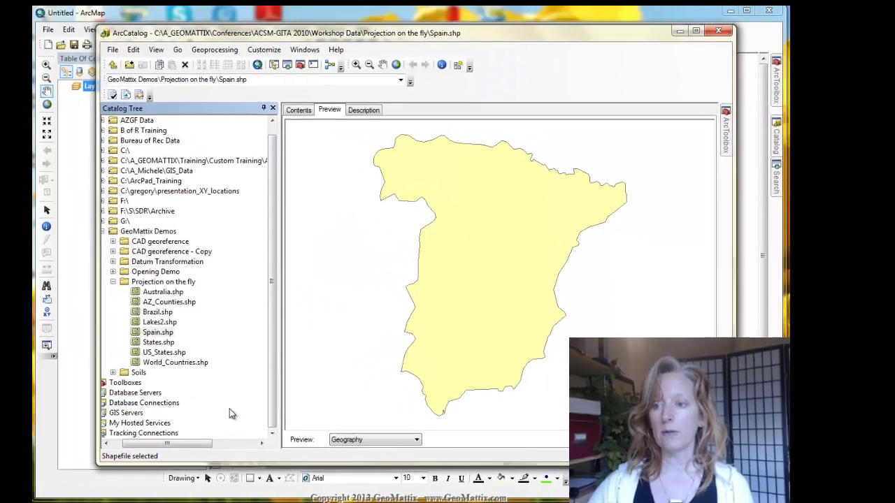
Step: Preview Lakes2.shp and verify it uses the GCS_WGS_1972 coordinate system
click(166, 325)
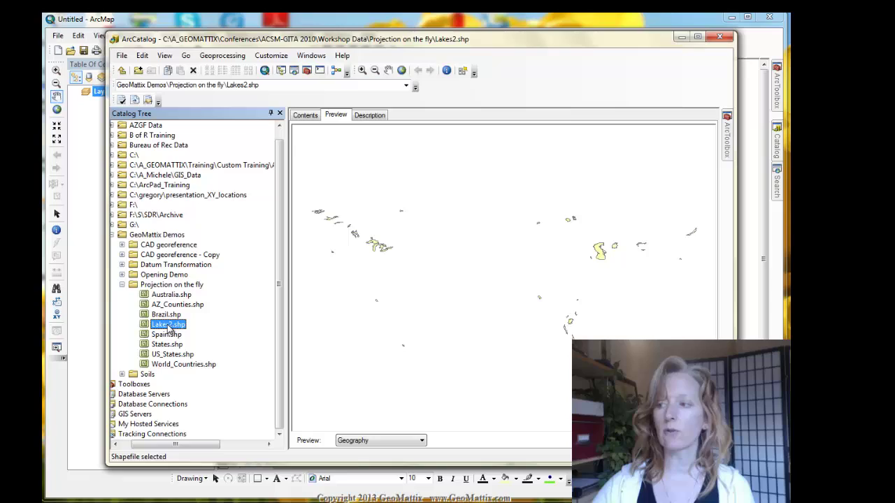
right_click(168, 328)
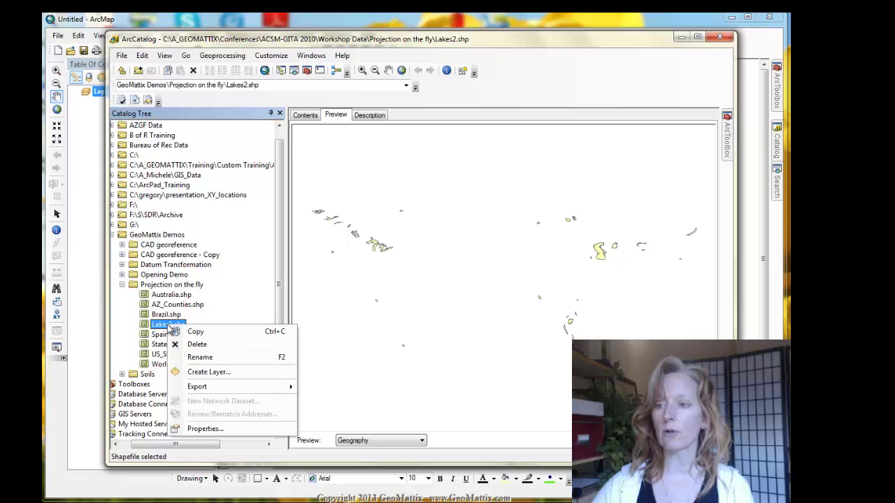
click(200, 429)
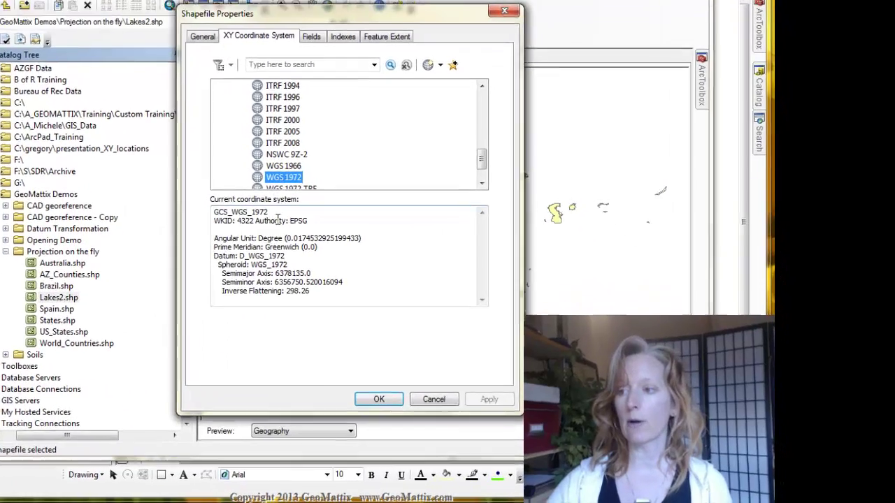
drag(219, 213, 280, 212)
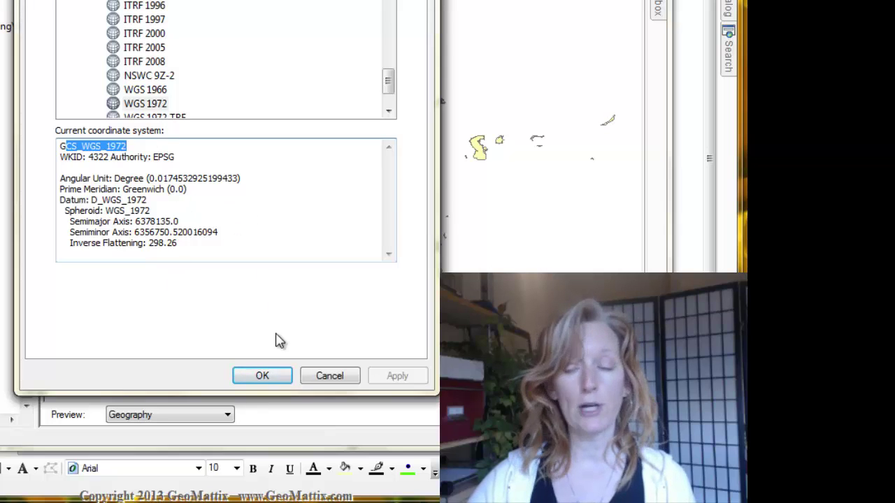
click(275, 380)
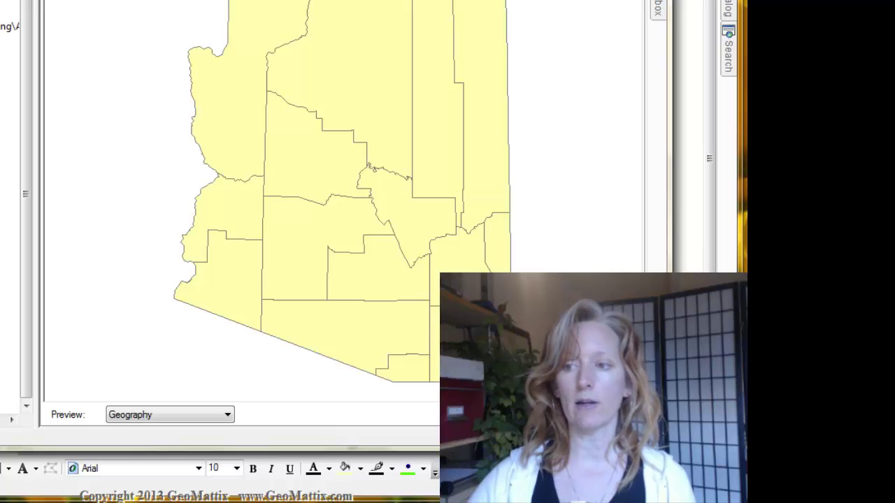
Step: Check in AZ_Counties.shp's properties that its XY coordinate system reads <Unknown>
right_click(2, 225)
click(14, 371)
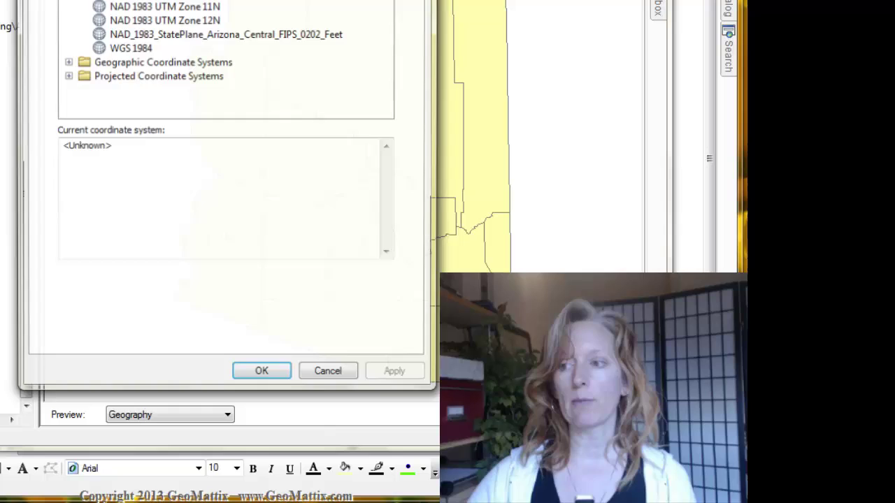
drag(60, 148, 119, 149)
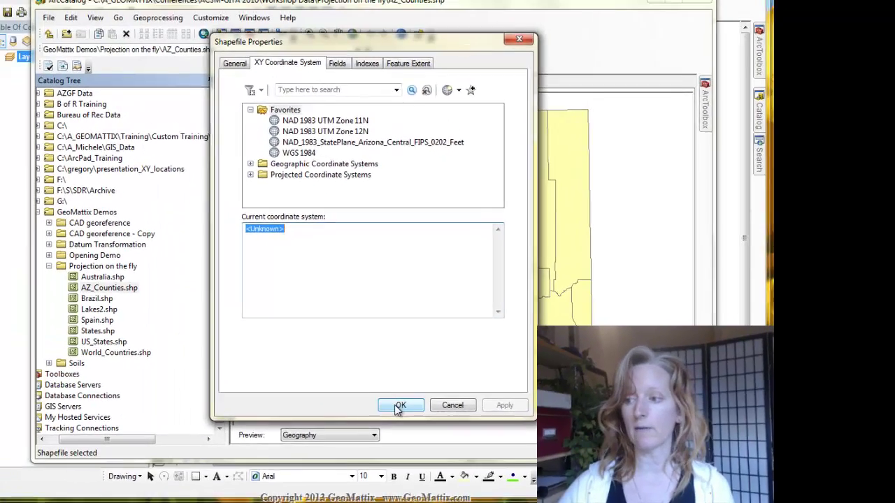
click(314, 387)
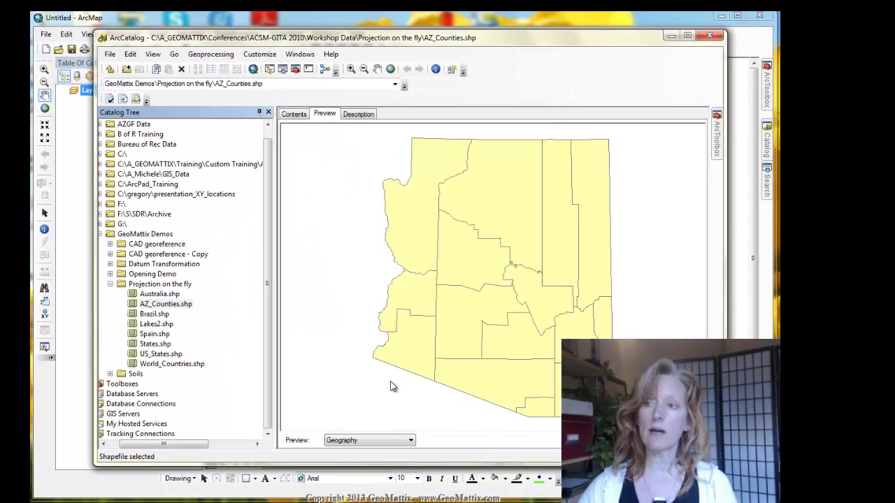
Step: Minimize ArcCatalog and drag World_Countries.shp from ArcMap's Catalog window onto the map
click(671, 35)
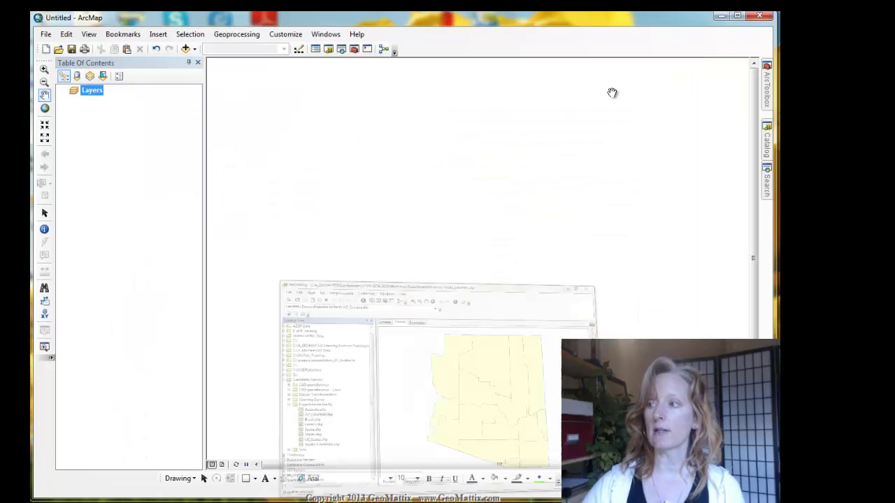
click(767, 145)
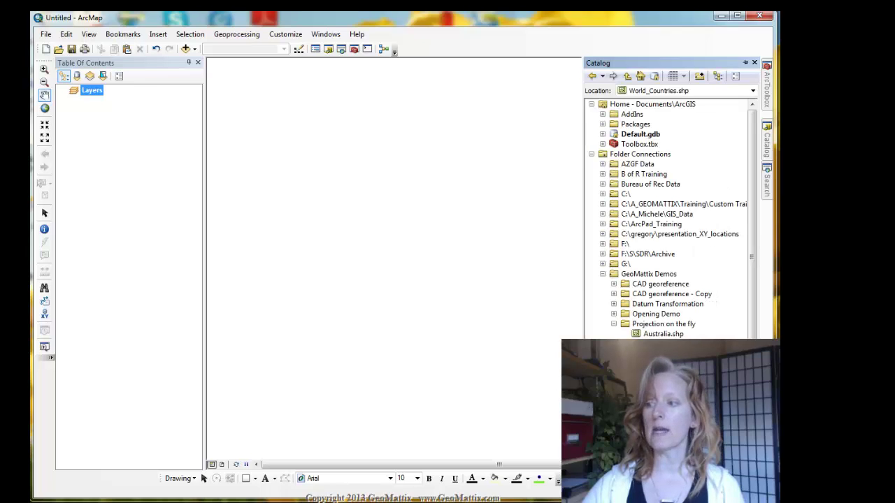
drag(484, 352, 456, 329)
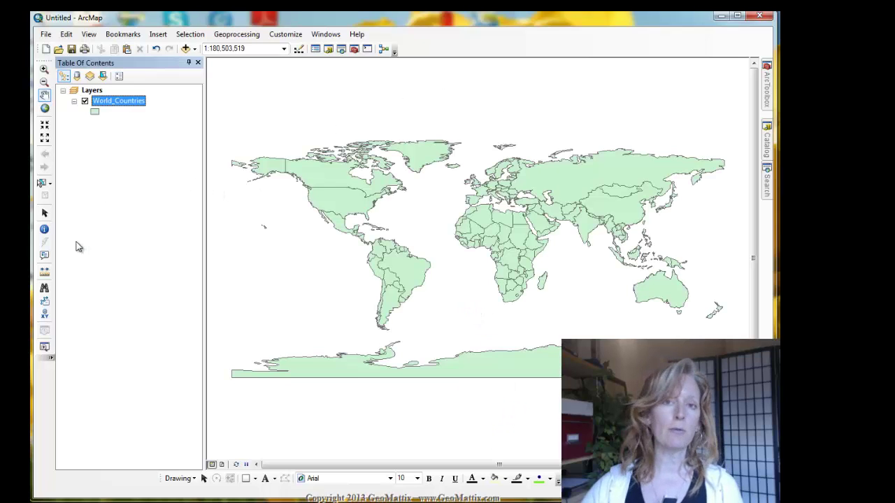
right_click(92, 92)
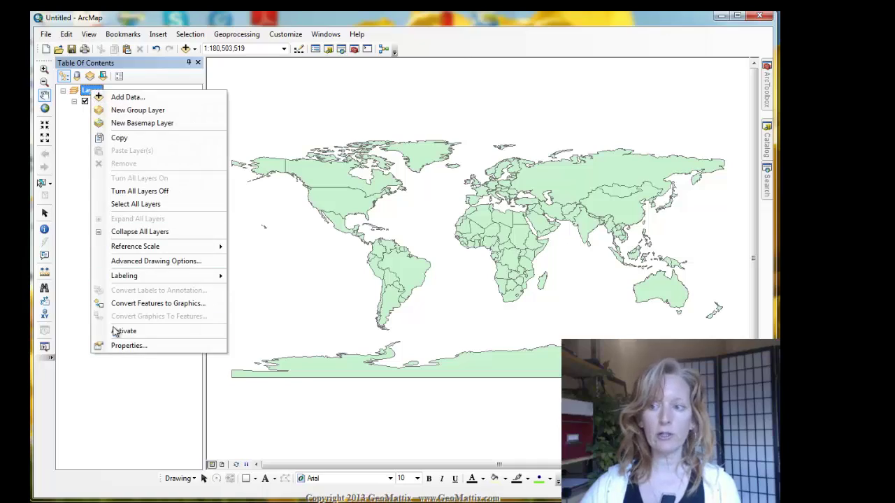
click(126, 345)
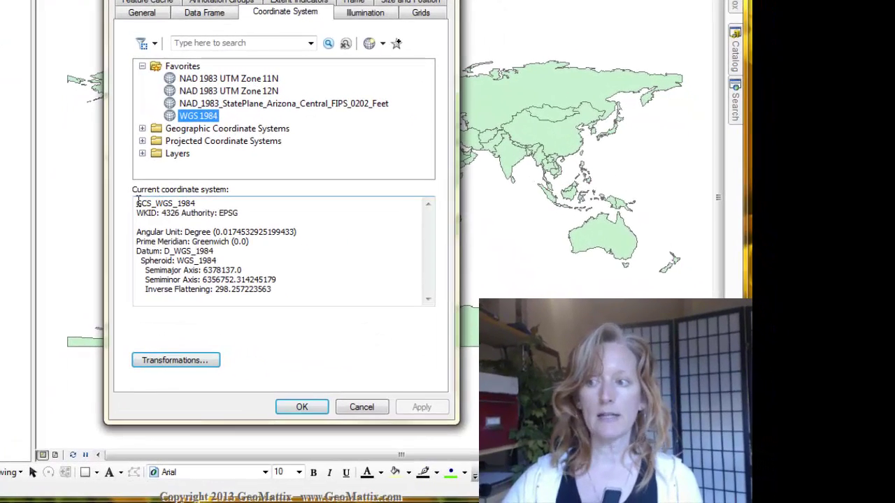
drag(183, 222, 251, 219)
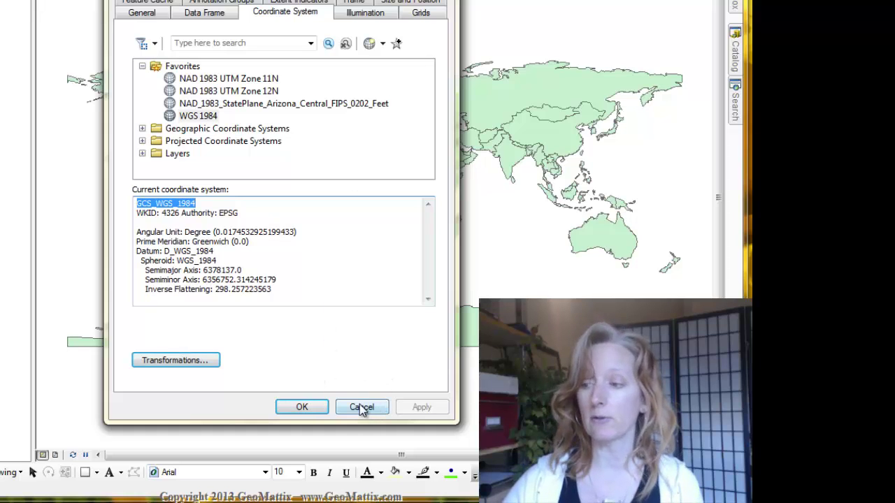
click(318, 410)
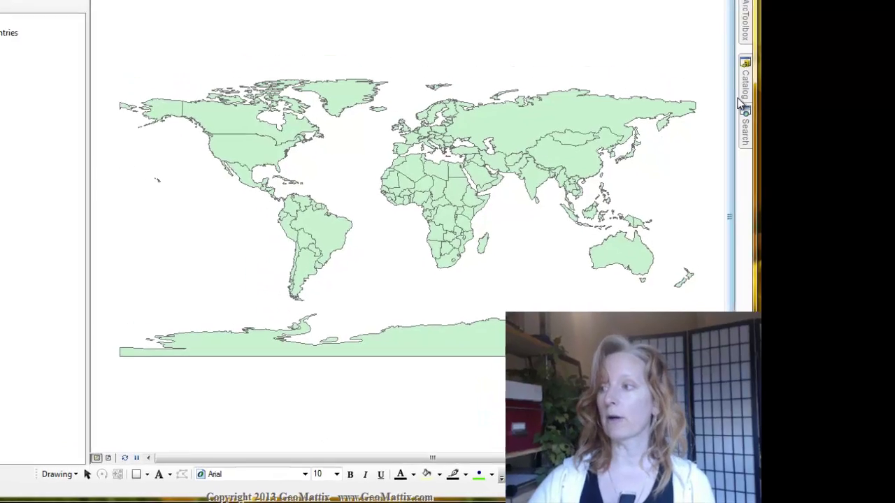
Step: Drag States.shp from the Catalog onto the map, above World_Countries
click(742, 98)
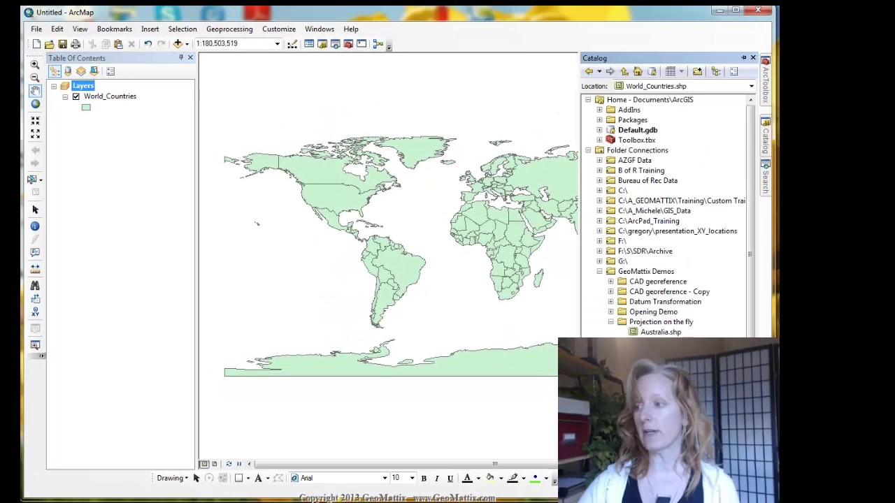
click(661, 342)
mouse_move(661, 342)
mouse_down()
mouse_move(533, 338)
mouse_move(516, 318)
mouse_up()
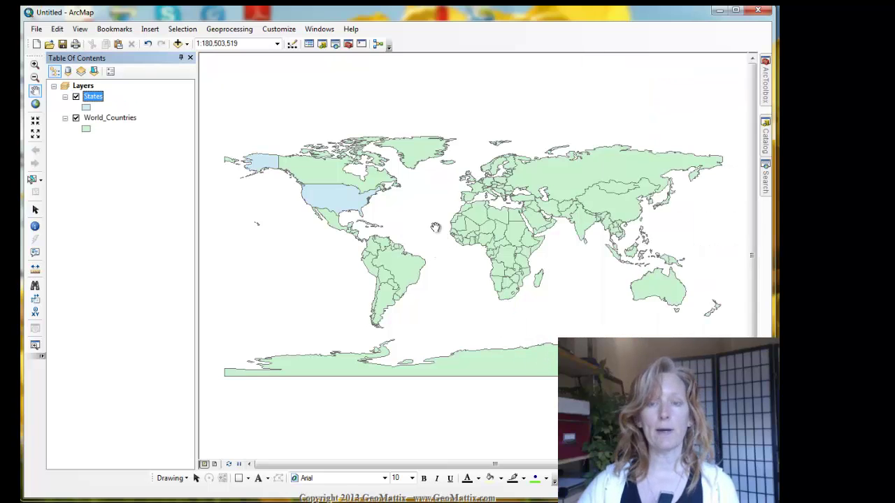
Step: Open the Layers data frame properties to check its GCS_WGS_1984 coordinate system
click(84, 86)
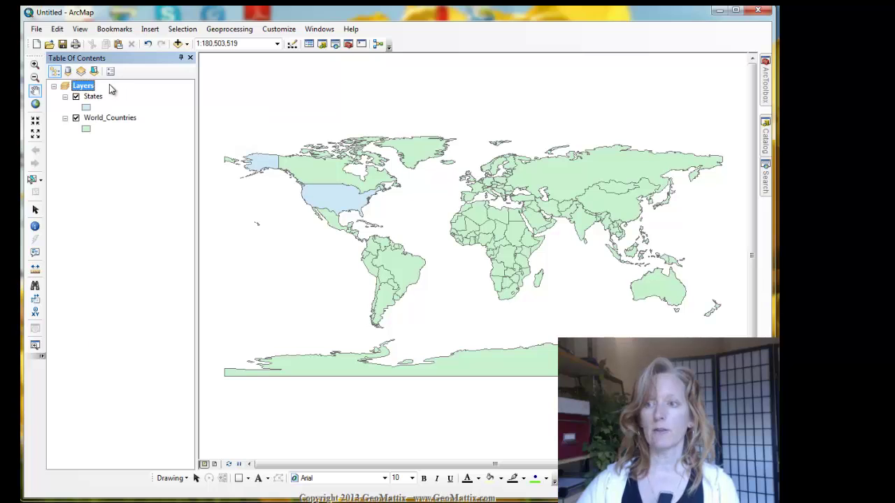
right_click(84, 87)
click(128, 353)
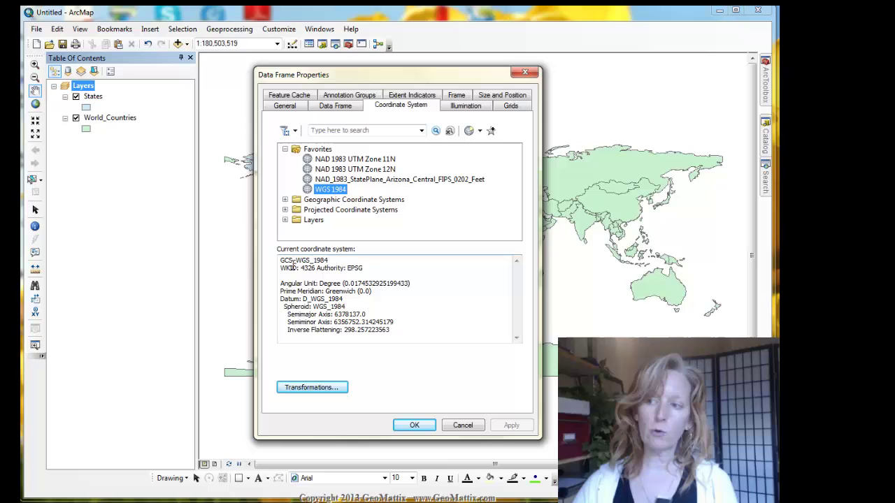
Step: Set the data frame to the States layer's World_Gall_Stereographic projection from the Layers list
drag(281, 260, 375, 271)
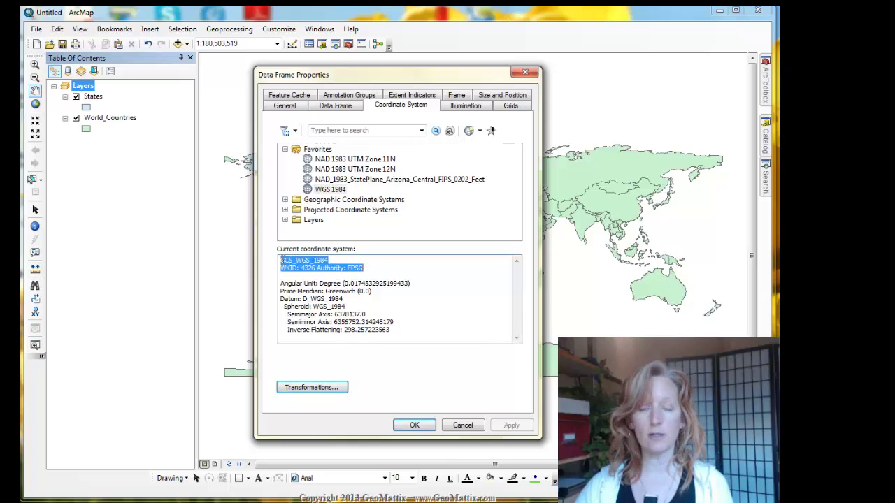
click(285, 220)
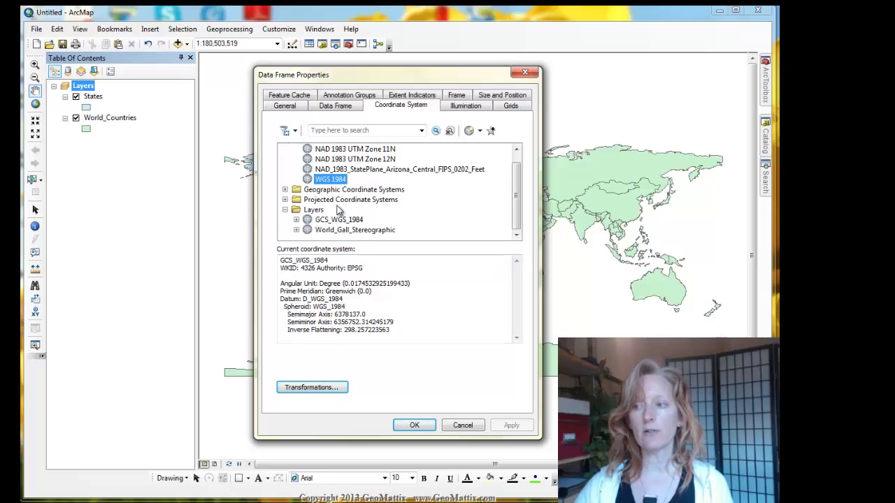
click(297, 220)
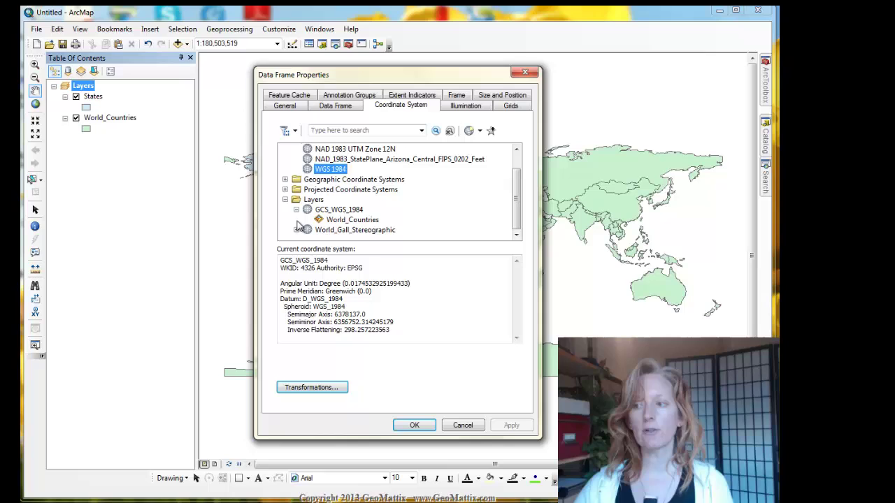
click(297, 230)
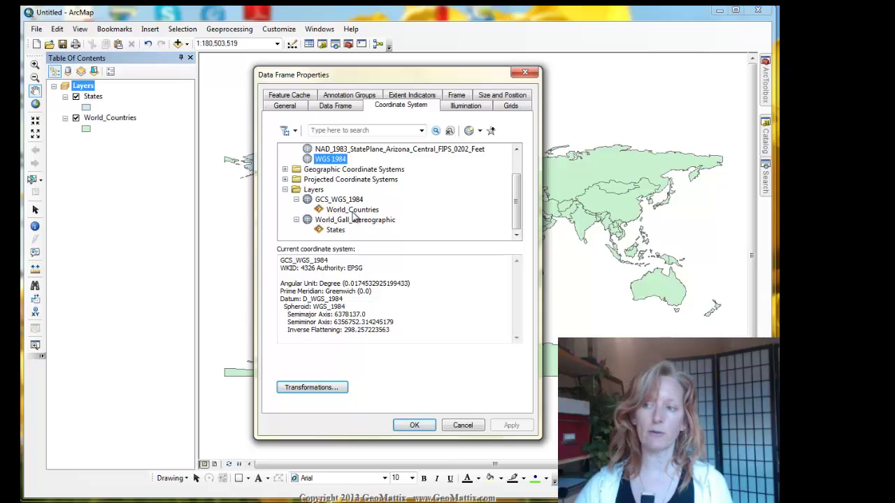
click(323, 202)
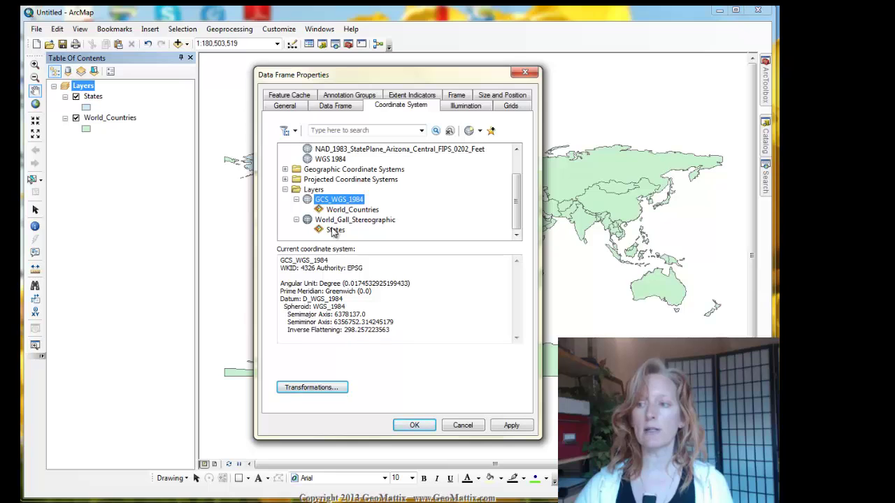
click(334, 221)
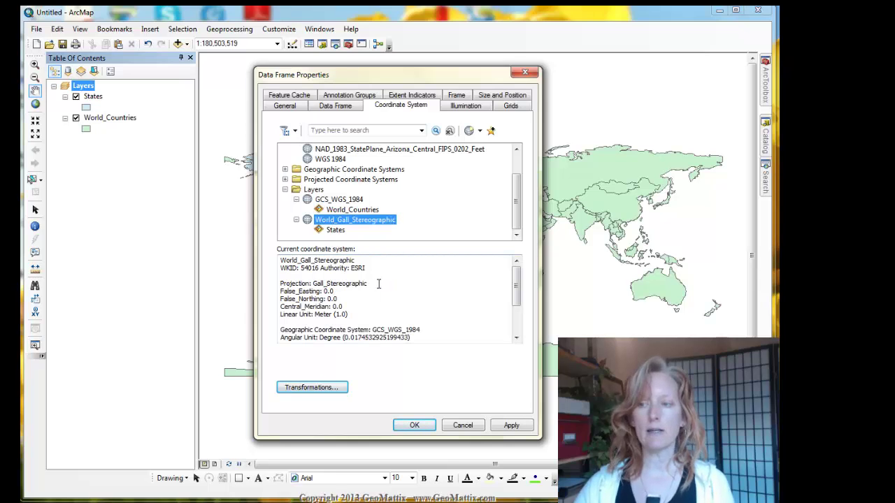
click(414, 426)
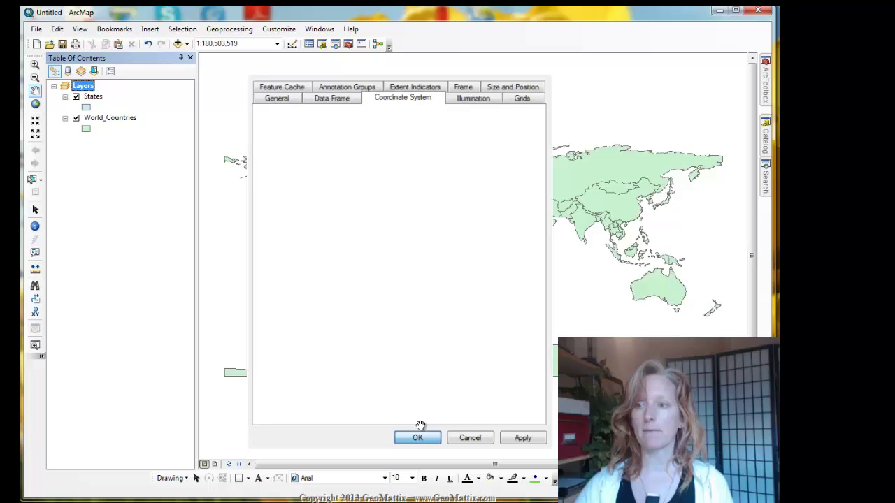
Step: Add Spain.shp from the Catalog as the top layer of the map
click(766, 147)
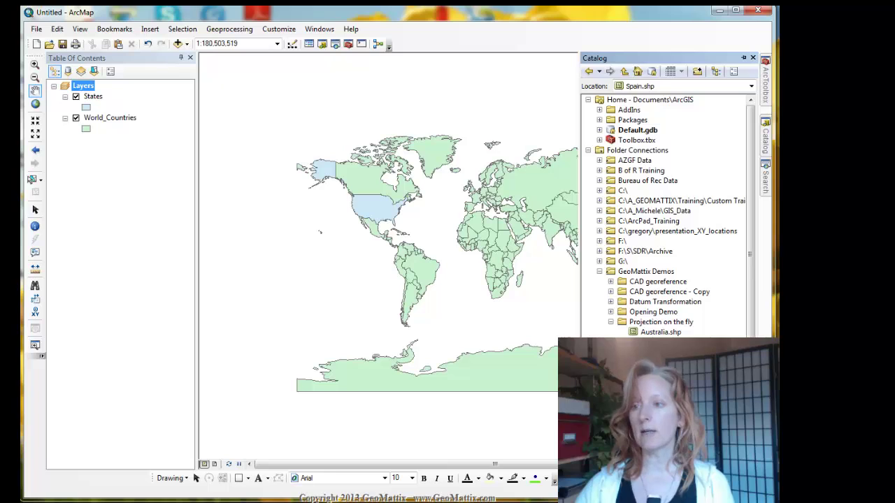
drag(372, 274, 350, 259)
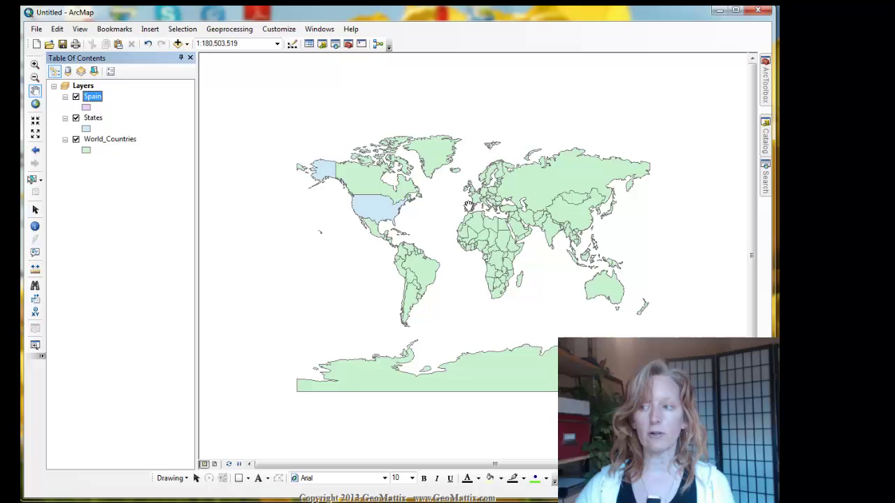
right_click(99, 103)
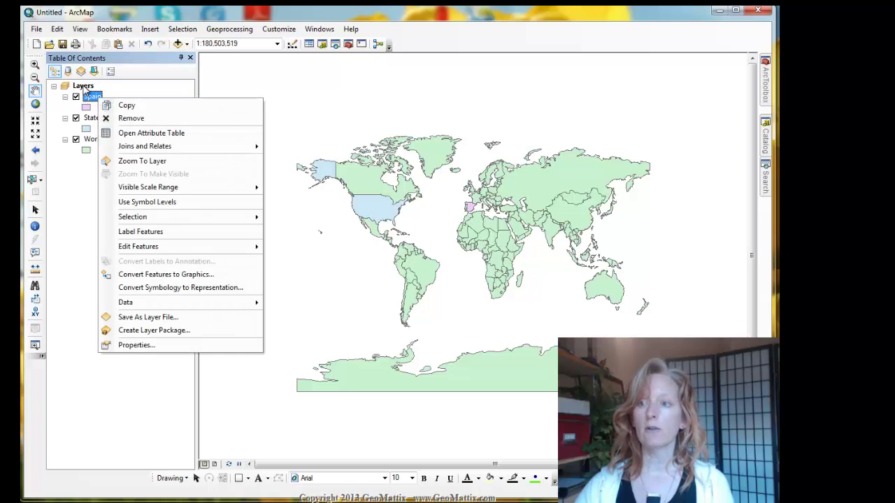
Step: Change the data frame's coordinate system to GCS_WGS_1984 from the Layers list
right_click(84, 87)
click(114, 342)
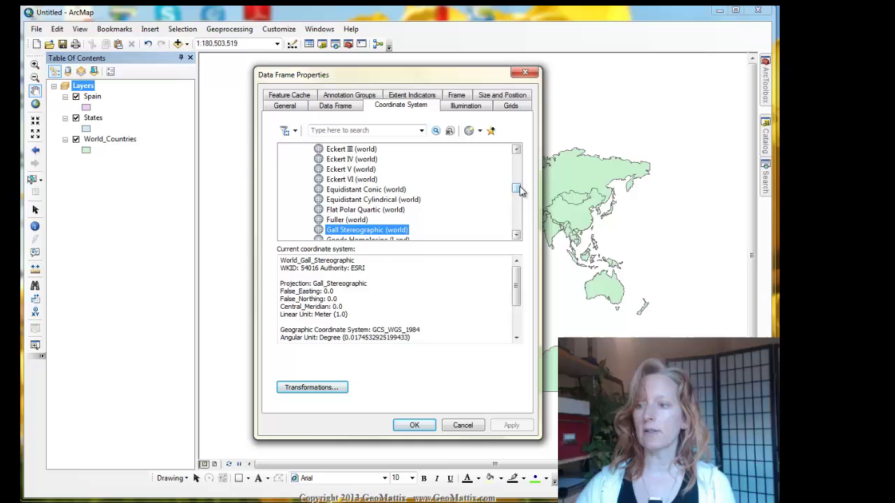
drag(519, 190, 518, 166)
click(297, 230)
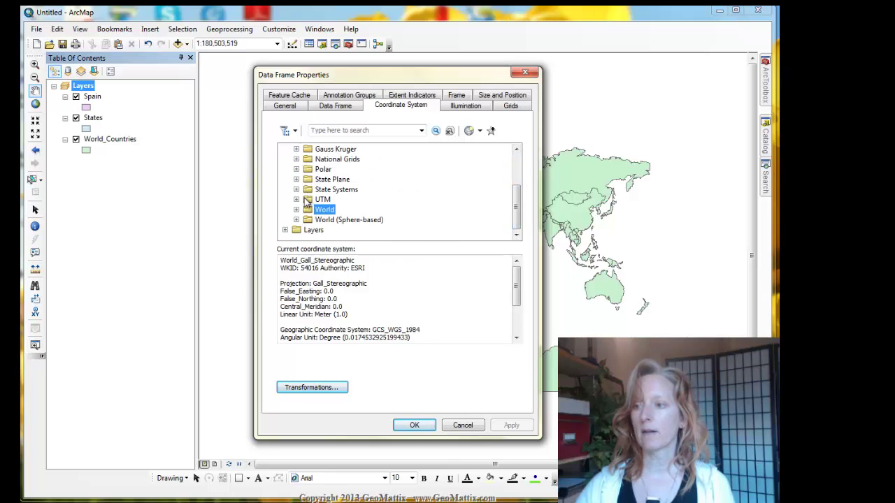
click(287, 230)
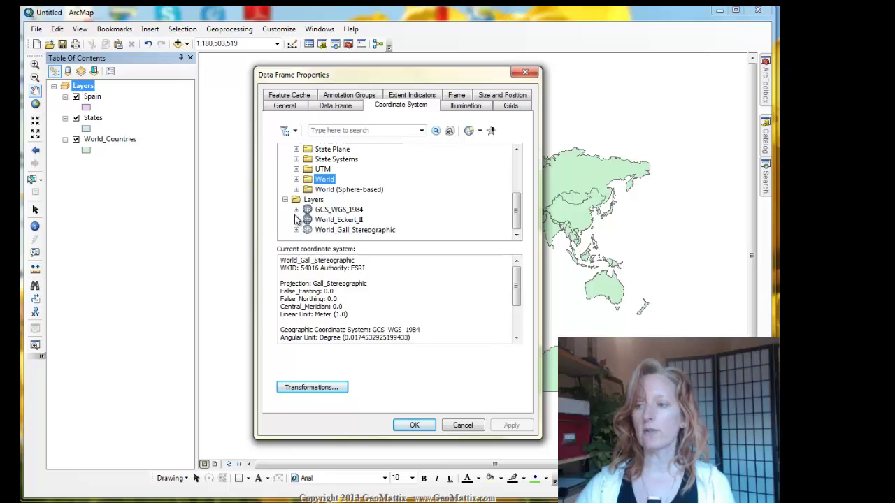
click(297, 210)
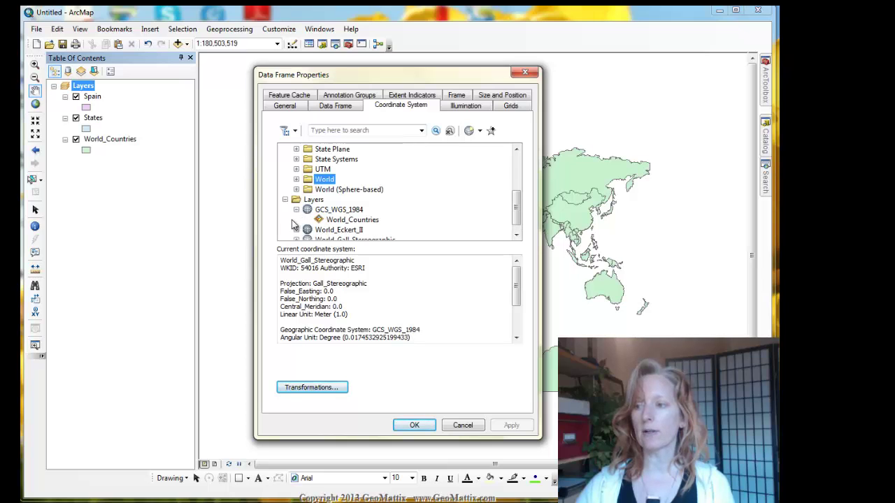
click(297, 209)
key(Return)
click(766, 140)
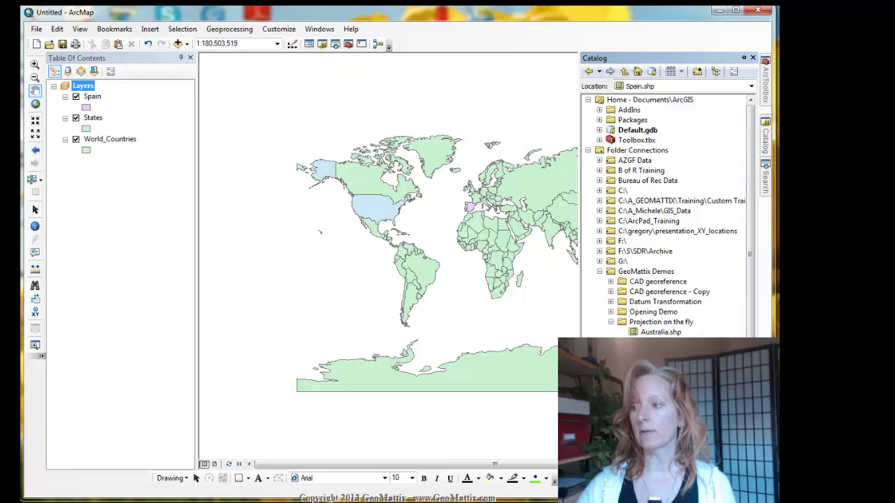
Step: Drag Lakes2.shp onto the map, raising the GCS_WGS_1972 datum mismatch warning
click(658, 353)
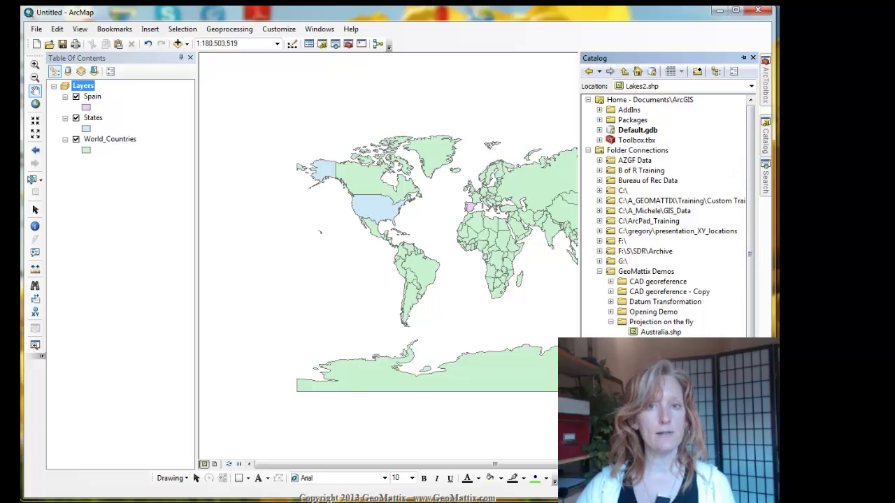
drag(556, 364, 386, 286)
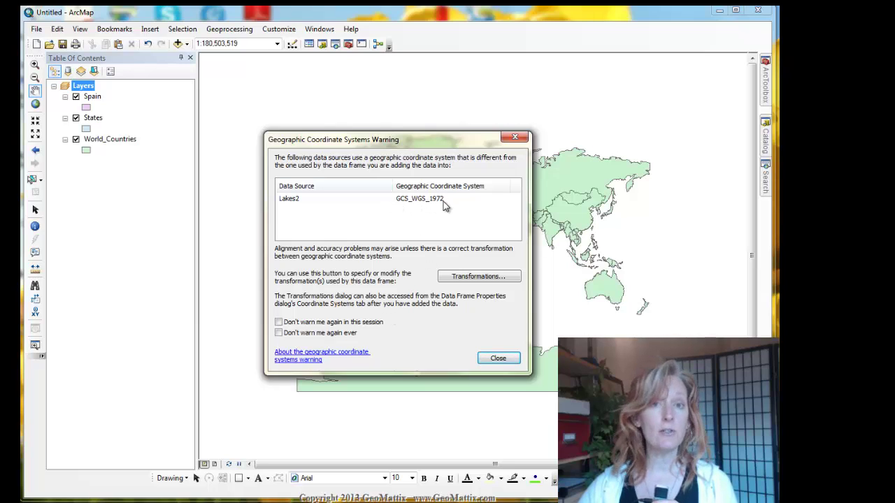
Step: Keep the datum transformation at <None> and dismiss the warning to finish adding Lakes2
click(465, 277)
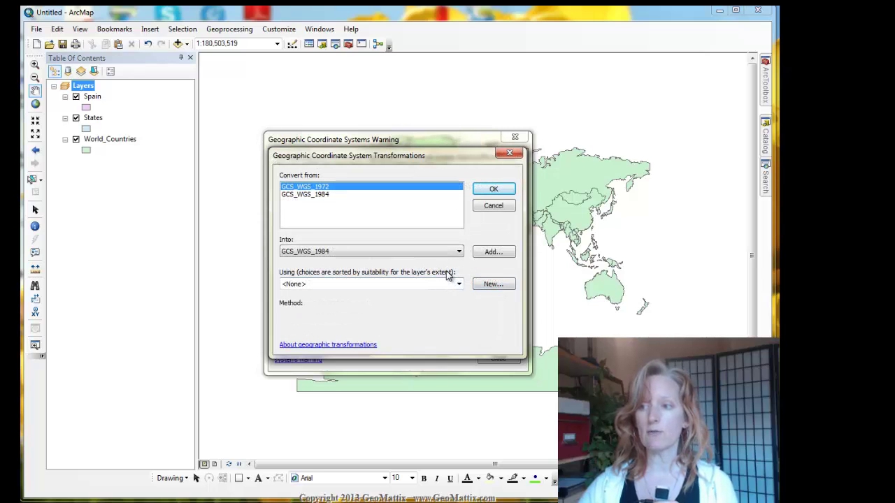
click(458, 284)
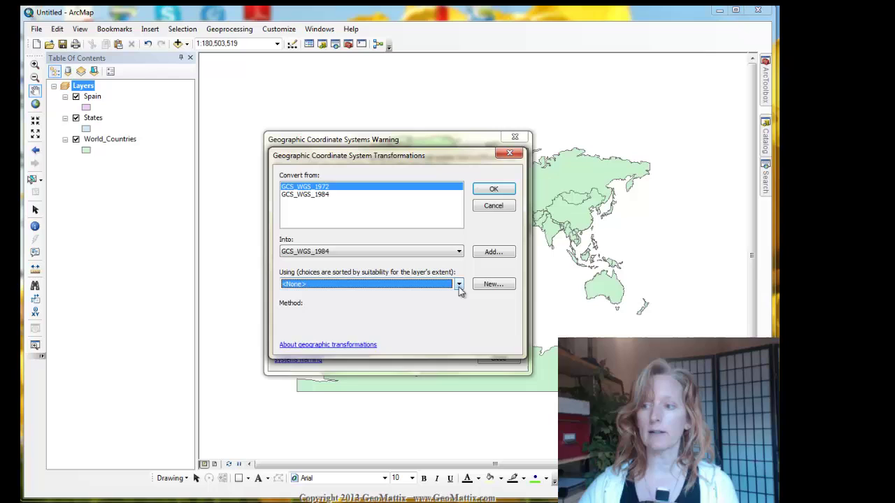
click(460, 288)
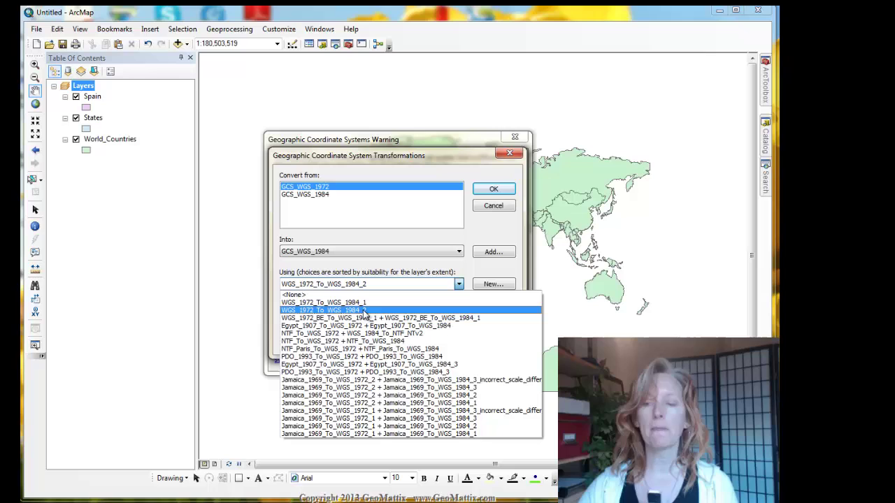
click(491, 238)
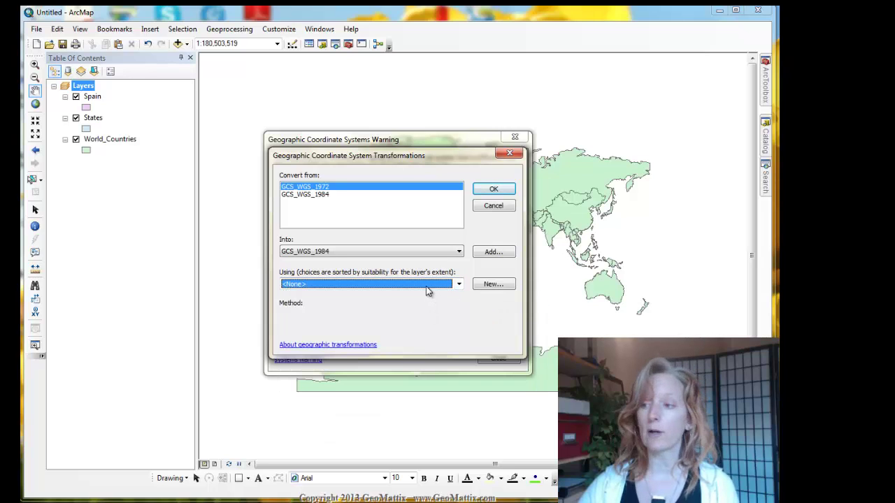
click(502, 208)
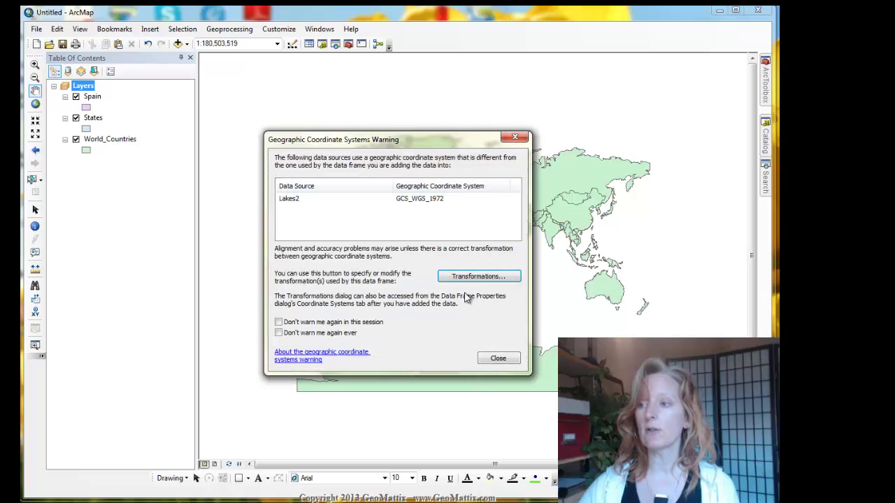
click(497, 359)
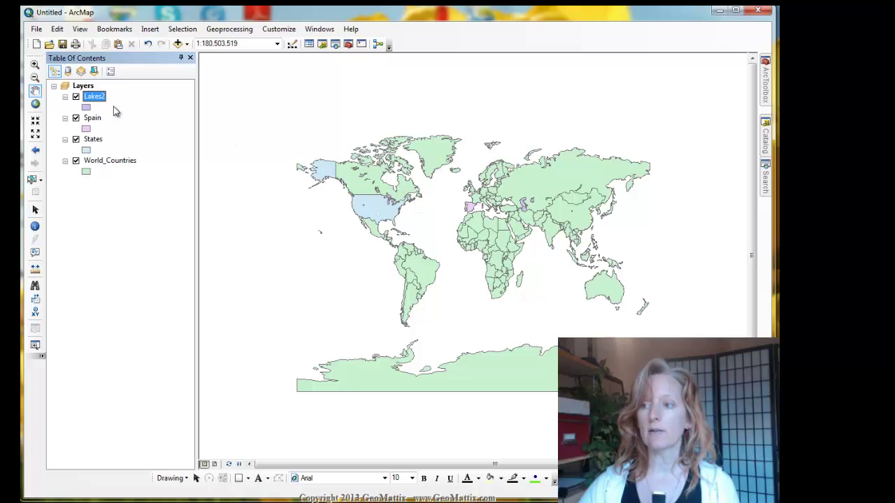
Step: Give the Lakes2 layer the blue Lake symbol from the Symbol Selector
click(87, 108)
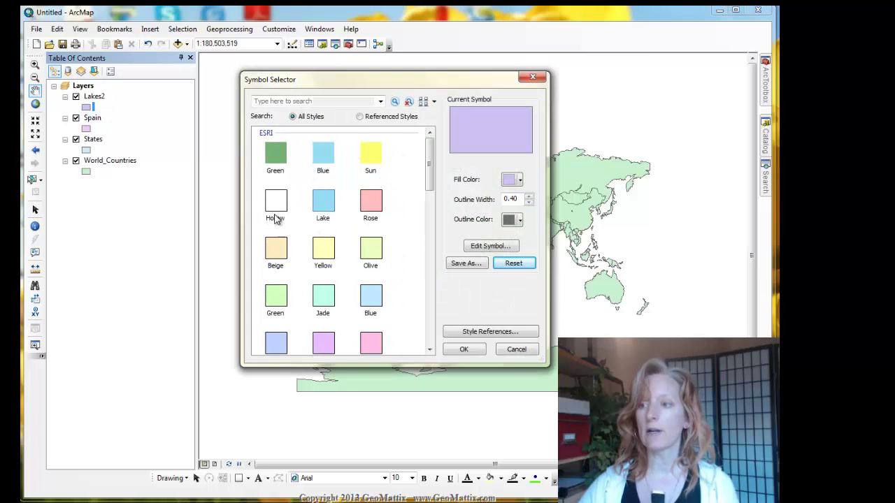
click(329, 195)
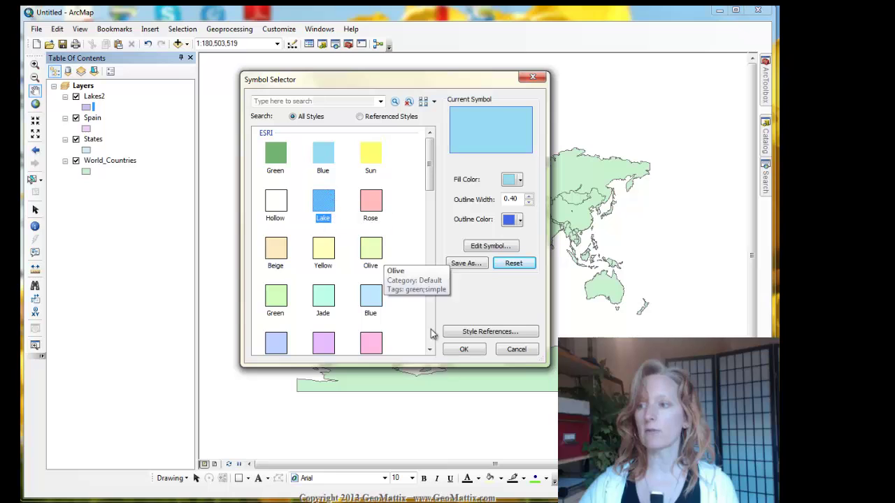
click(461, 349)
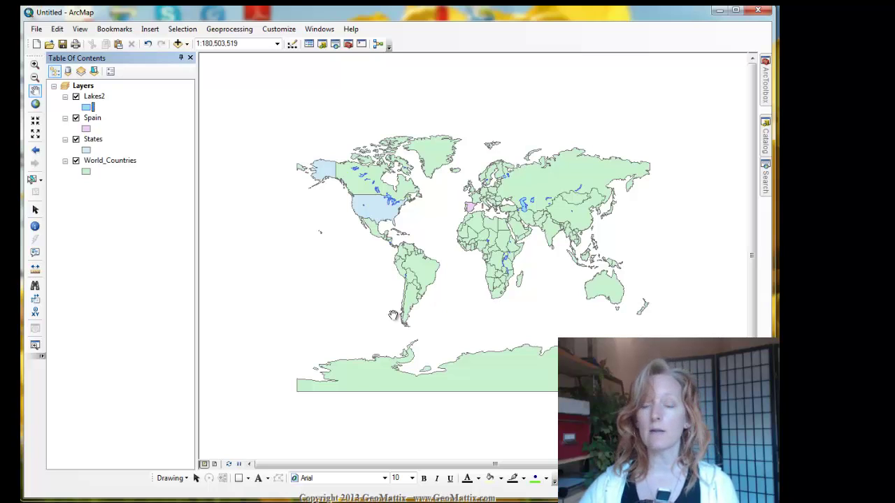
Step: Add AZ_Counties.shp from Catalog to the map and accept the unknown spatial reference warning
click(765, 148)
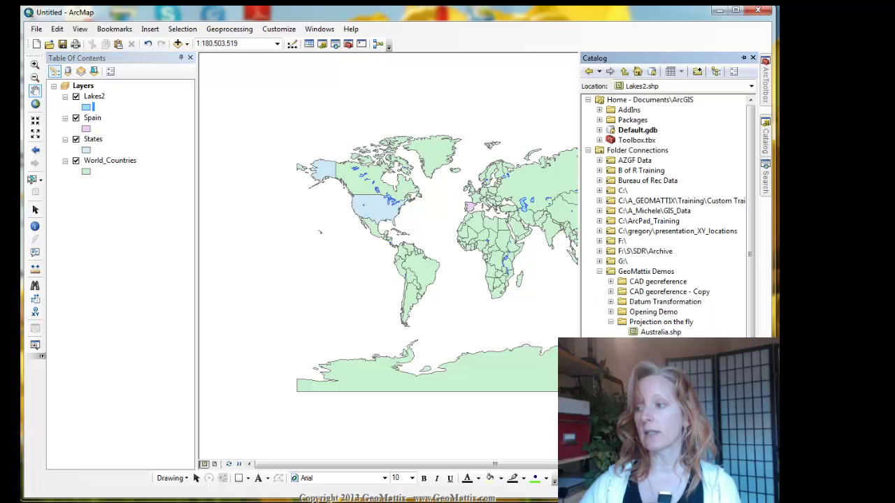
click(657, 341)
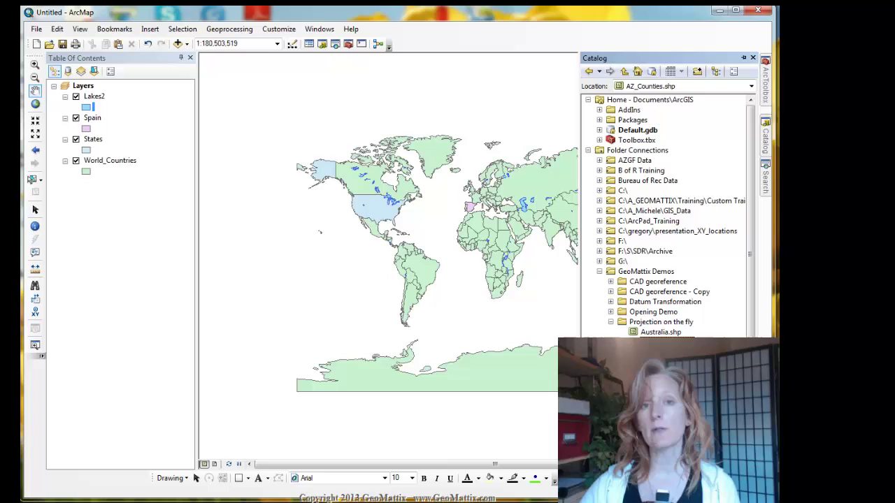
drag(458, 295, 362, 259)
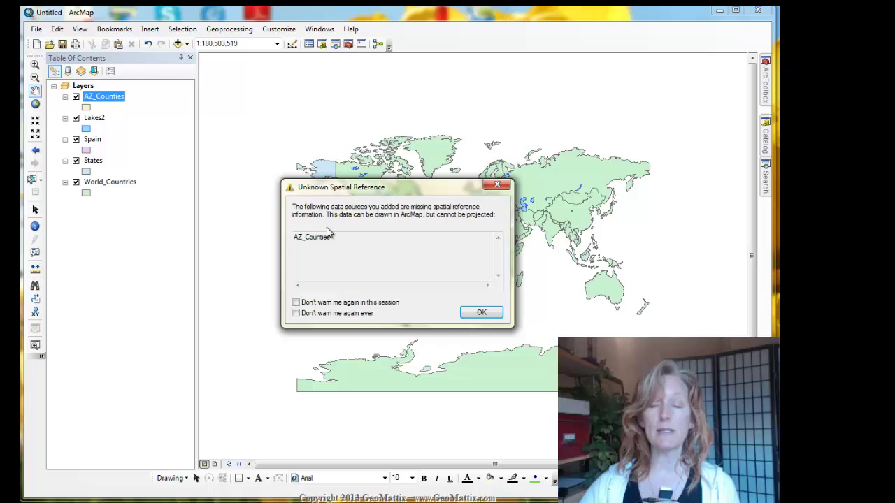
click(476, 313)
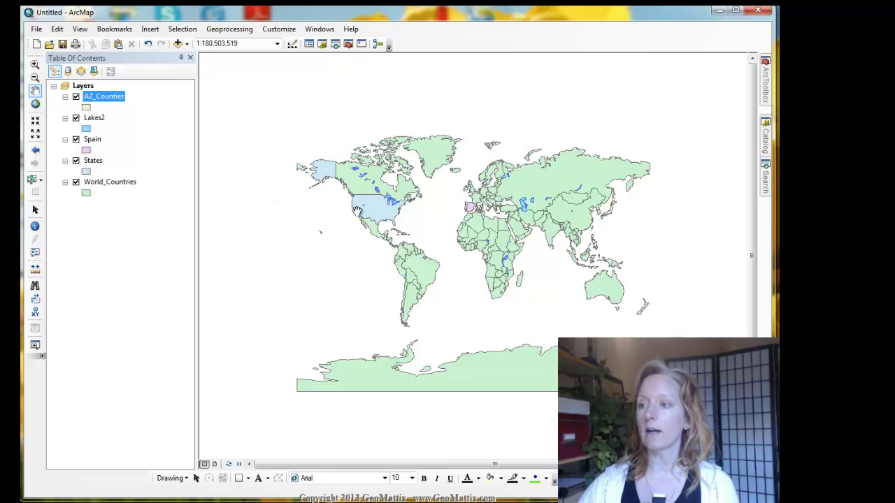
Step: Set the AZ_Counties symbol's fill colour to solid red
click(86, 108)
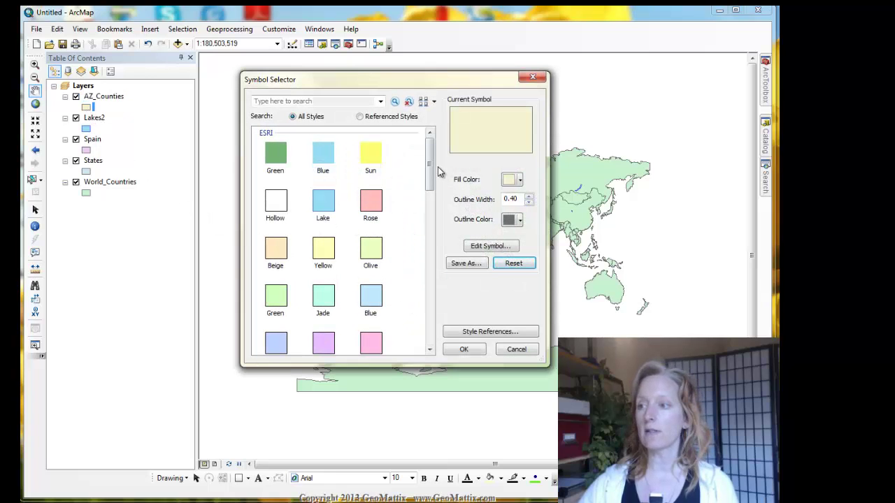
drag(428, 167, 422, 203)
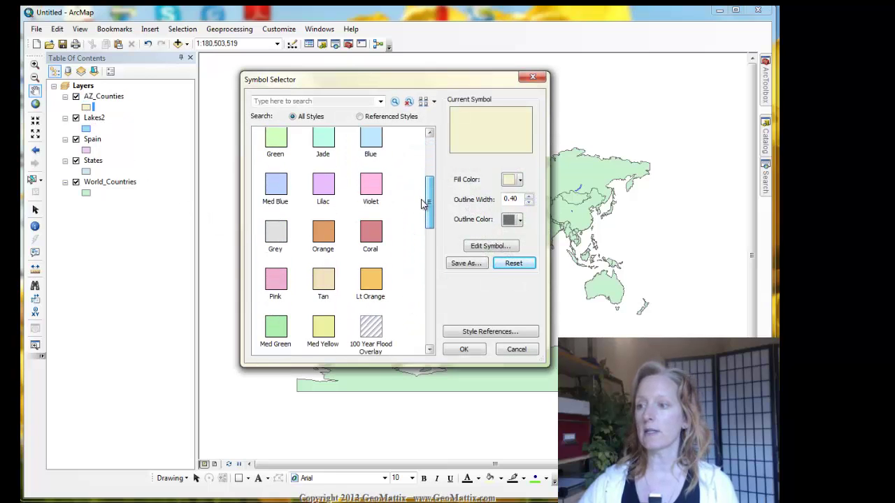
click(519, 179)
click(517, 233)
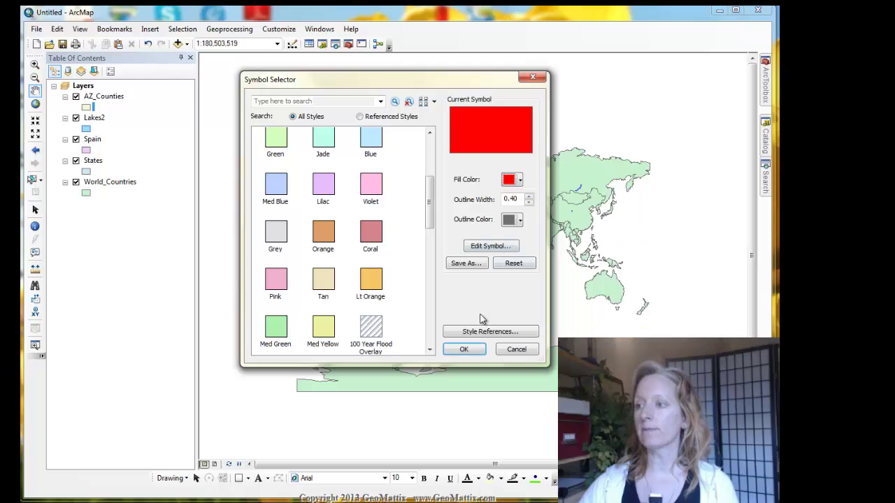
click(465, 349)
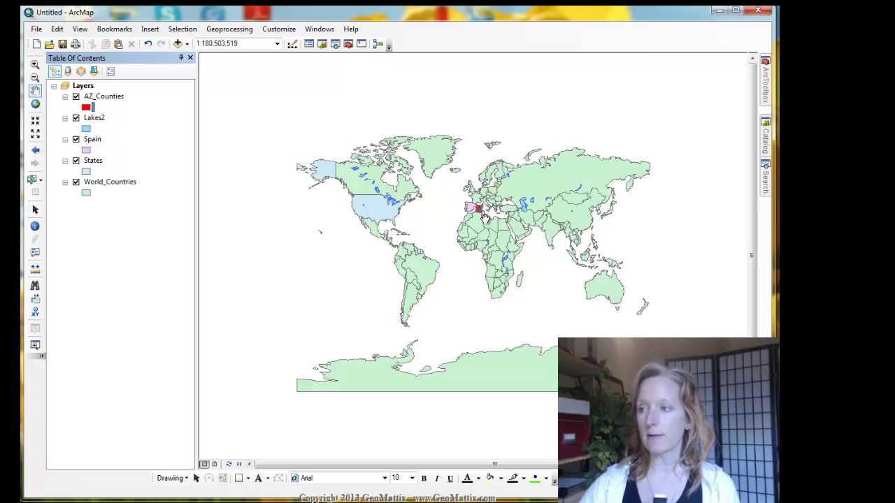
right_click(101, 97)
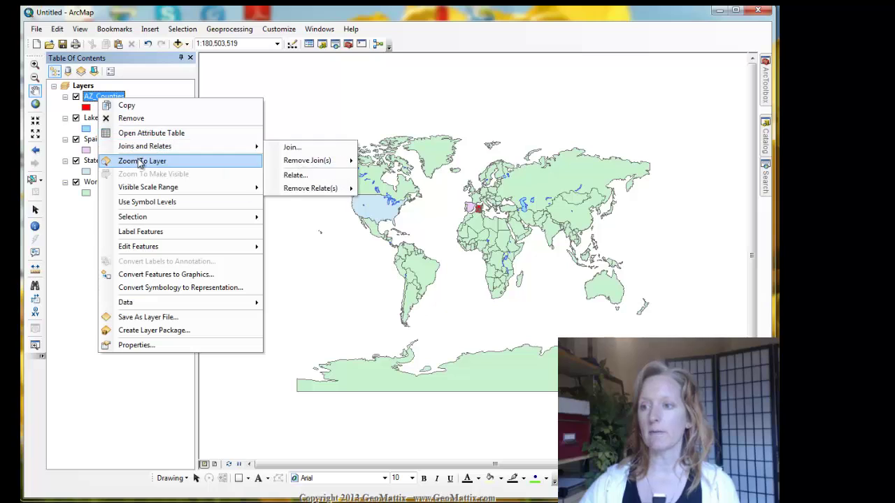
Step: Zoom to the AZ_Counties layer extent, showing the red counties drawn over Spain
click(141, 162)
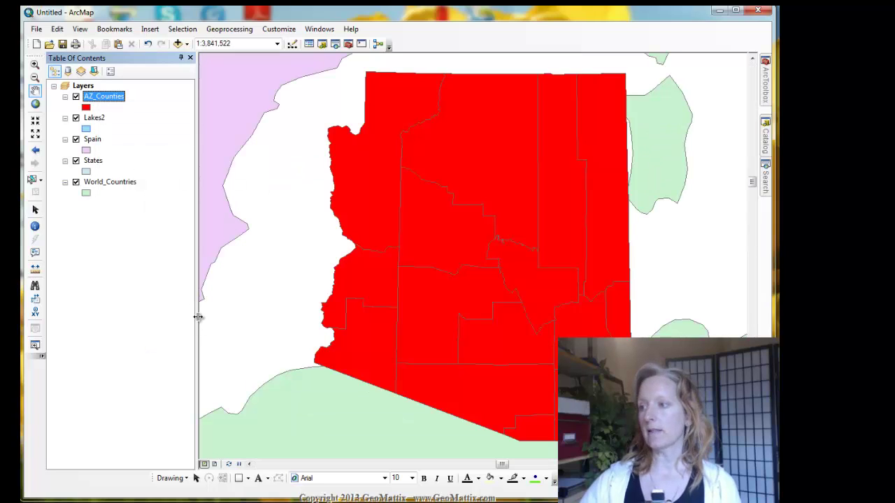